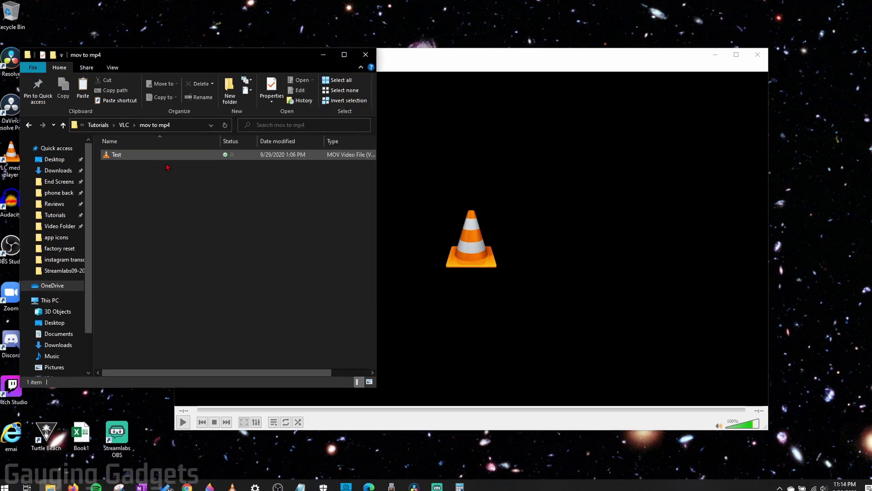
# Select the Test video in Explorer and open VLC's Media menu to reach Open File.
pyautogui.click(69, 155)
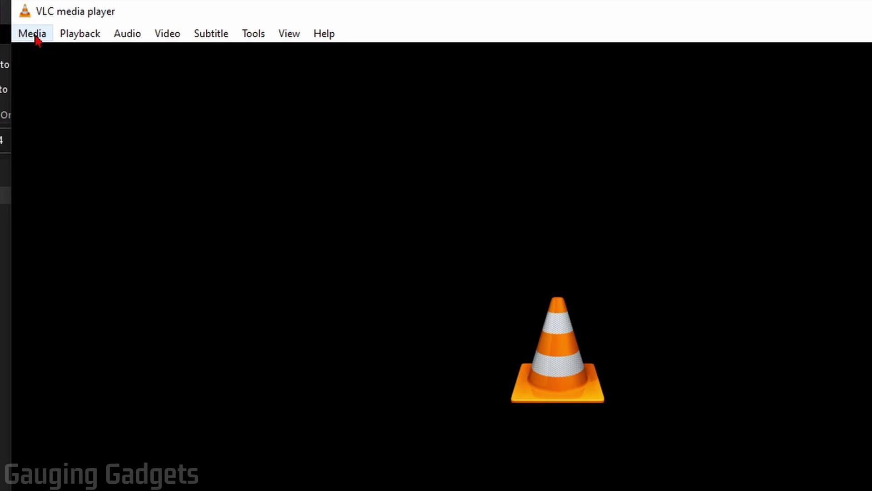
pyautogui.click(32, 33)
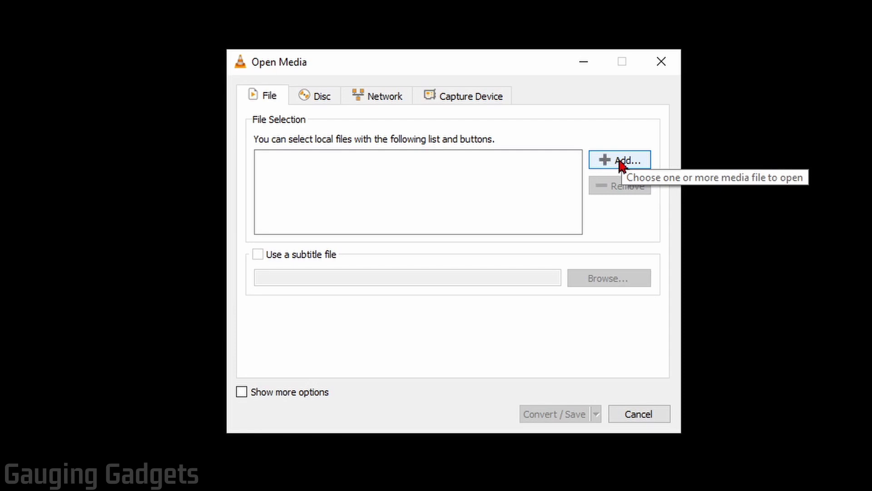
# Add Test.mov from the mov to mp4 folder to the file list.
pyautogui.click(619, 160)
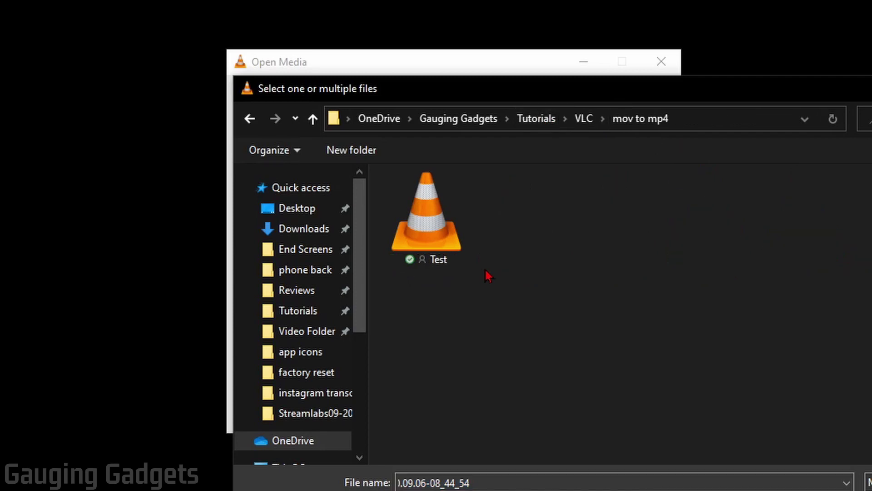
pyautogui.doubleClick(438, 248)
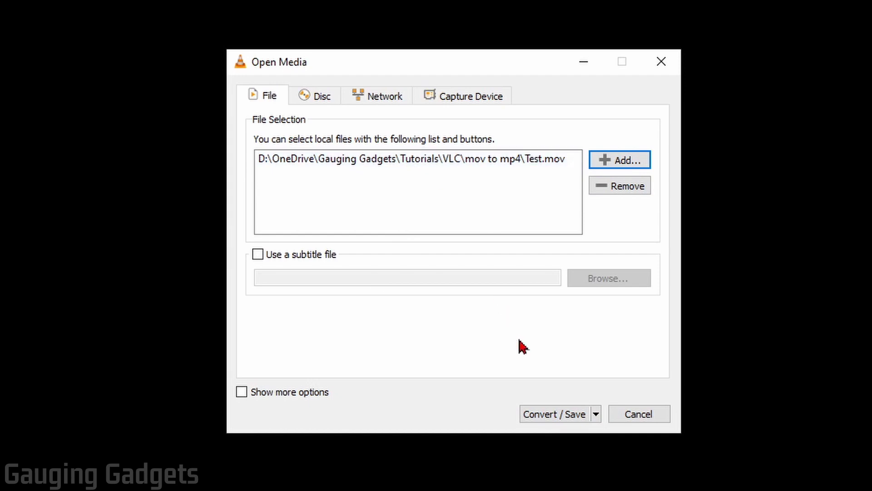
# Proceed to Convert and keep the Video - H.264 + MP3 (MP4) profile.
pyautogui.click(559, 417)
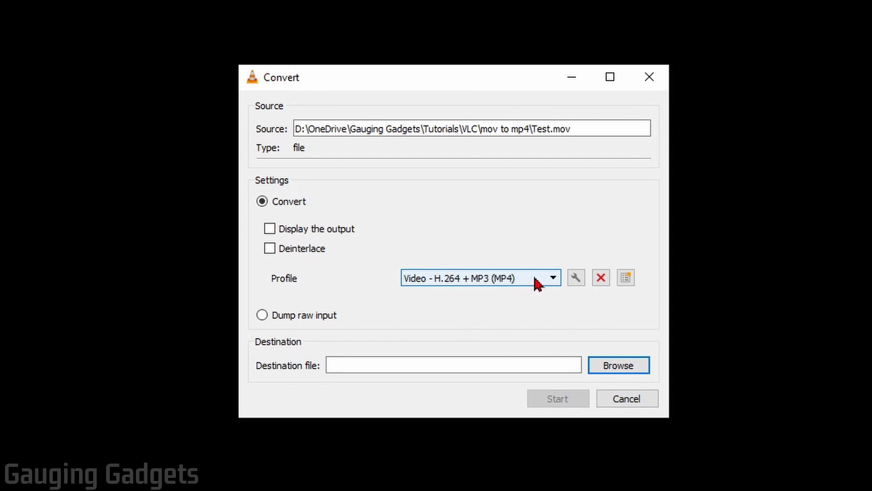
pyautogui.click(536, 282)
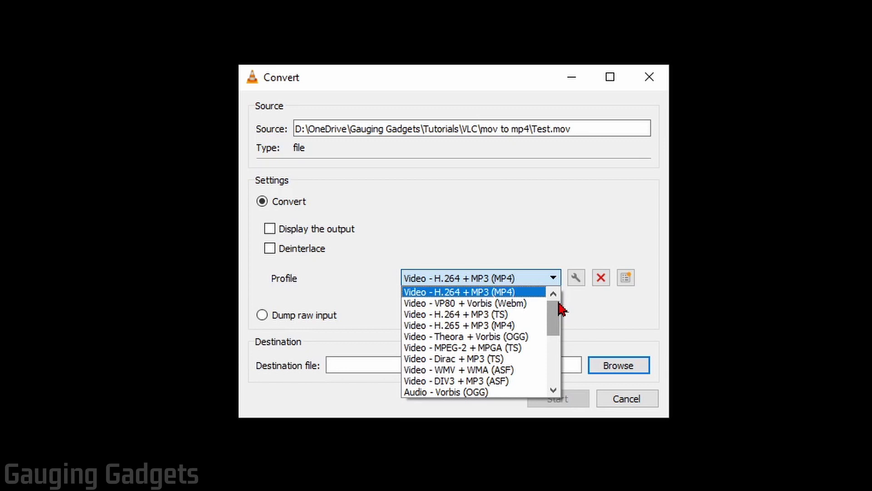
pyautogui.click(518, 295)
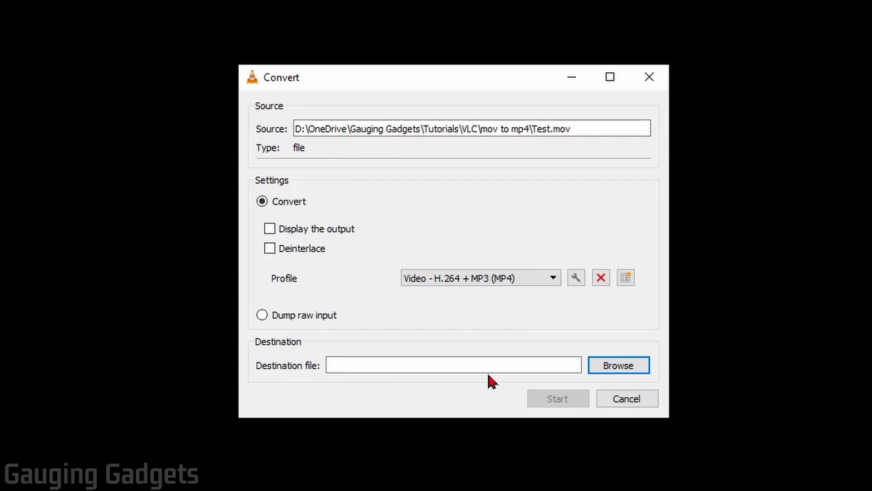
# Set the destination file to Testmp4.mp4 in the mov to mp4 folder.
pyautogui.click(617, 369)
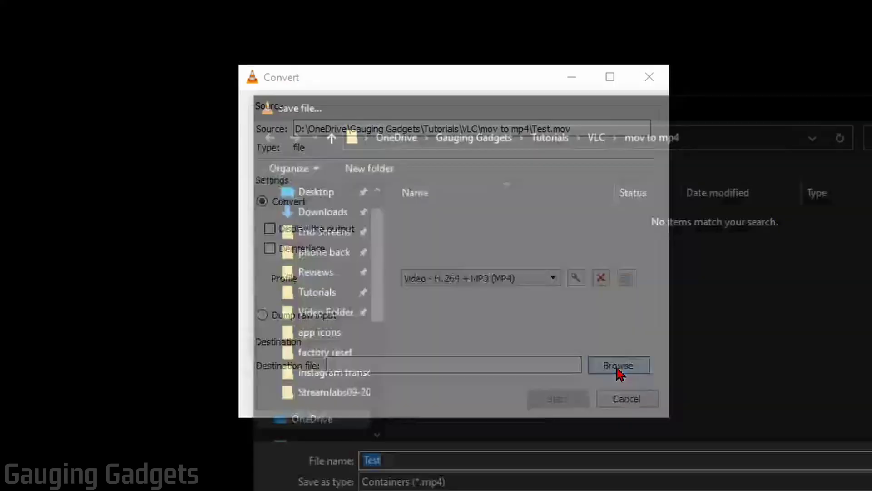
pyautogui.click(313, 402)
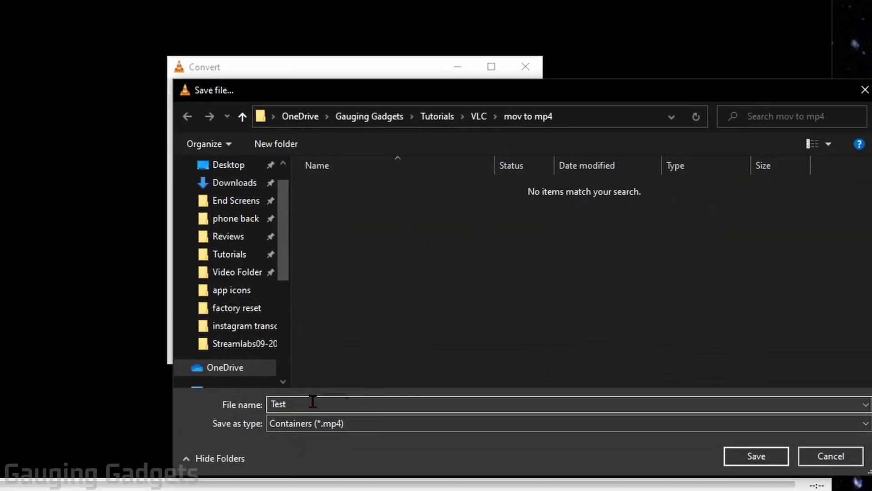
pyautogui.write('mp4')
pyautogui.click(767, 456)
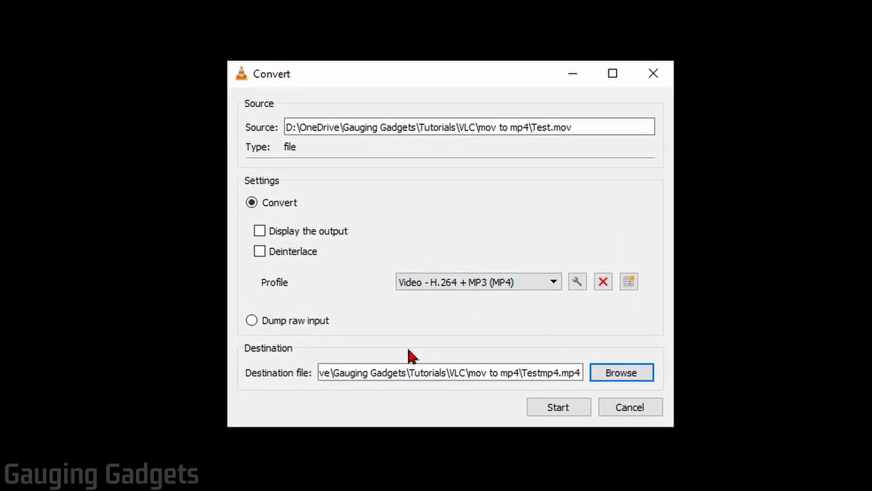
# Start converting Test.mov to MP4 and wait for it to finish.
pyautogui.click(554, 410)
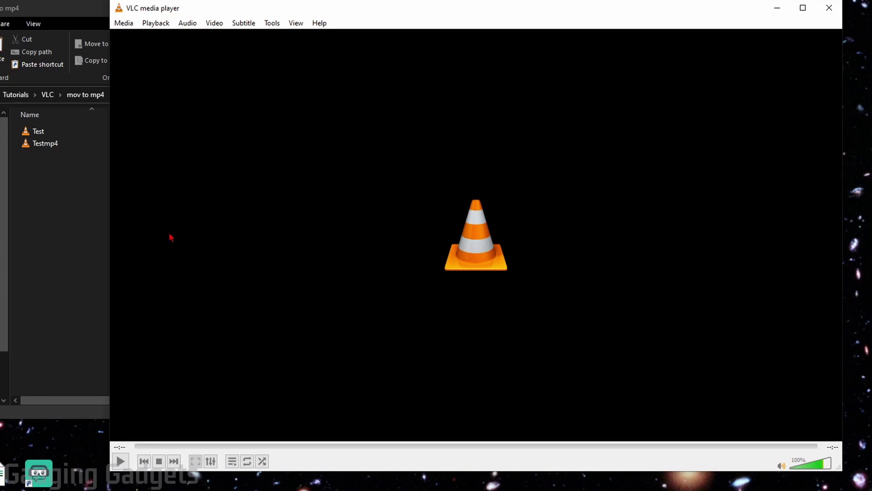
# Bring up the folder to compare Testmp4 (74,189 KB) with Test.mov (259,981 KB).
pyautogui.click(92, 245)
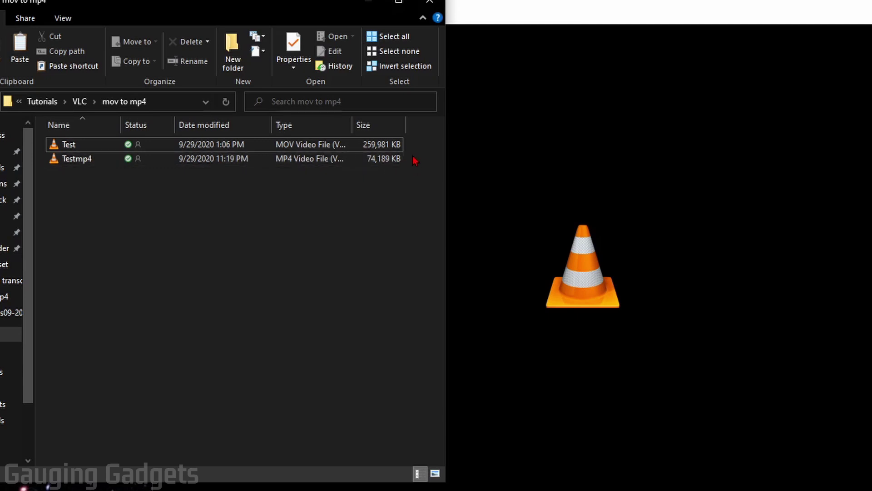
# Open Testmp4 from File Explorer to play the 3:31 video in VLC.
pyautogui.doubleClick(195, 159)
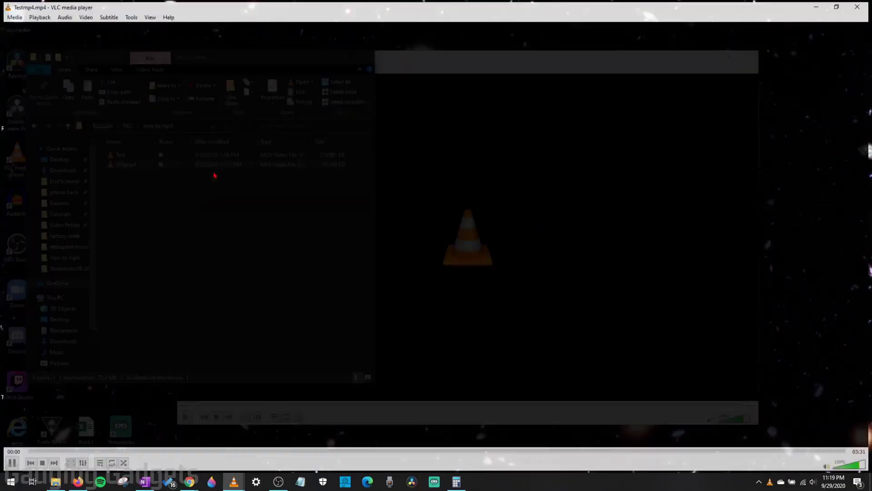